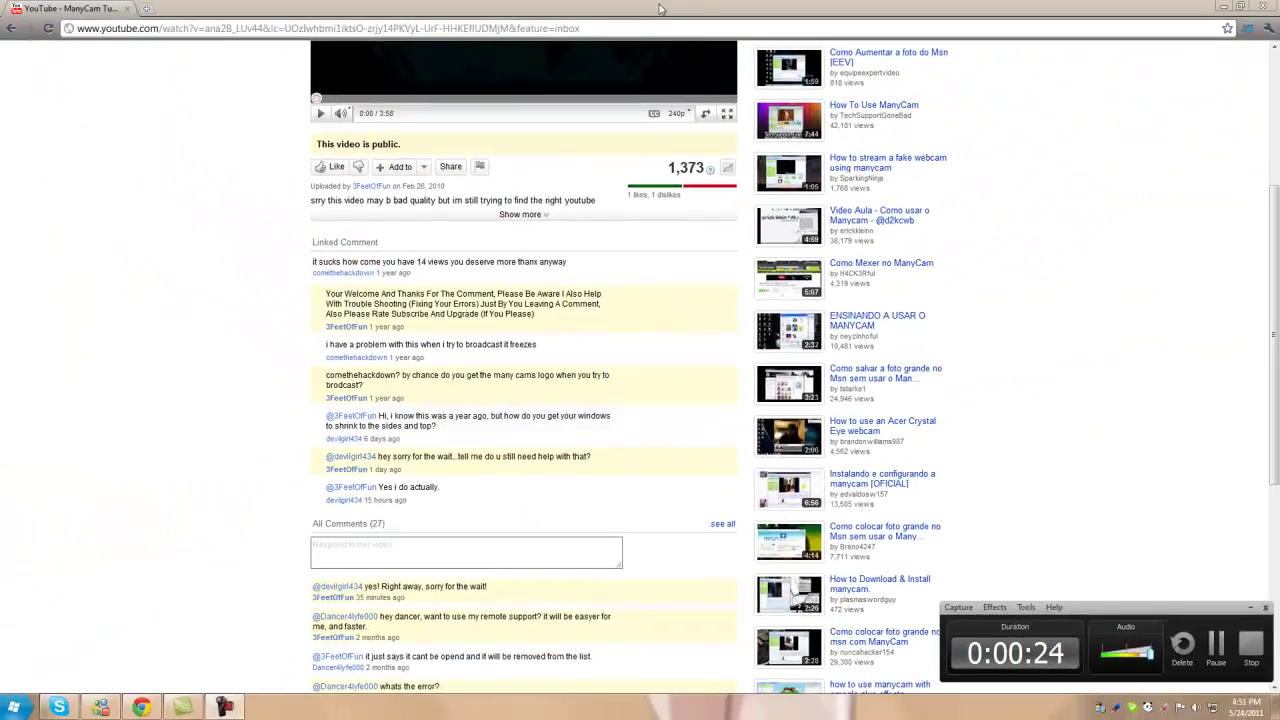
# Restore the maximized YouTube browser window to a floating size, minimize it, and bring it back in front of Windows Live Messenger.
pyautogui.moveTo(659, 8); pyautogui.dragTo(827, 138)
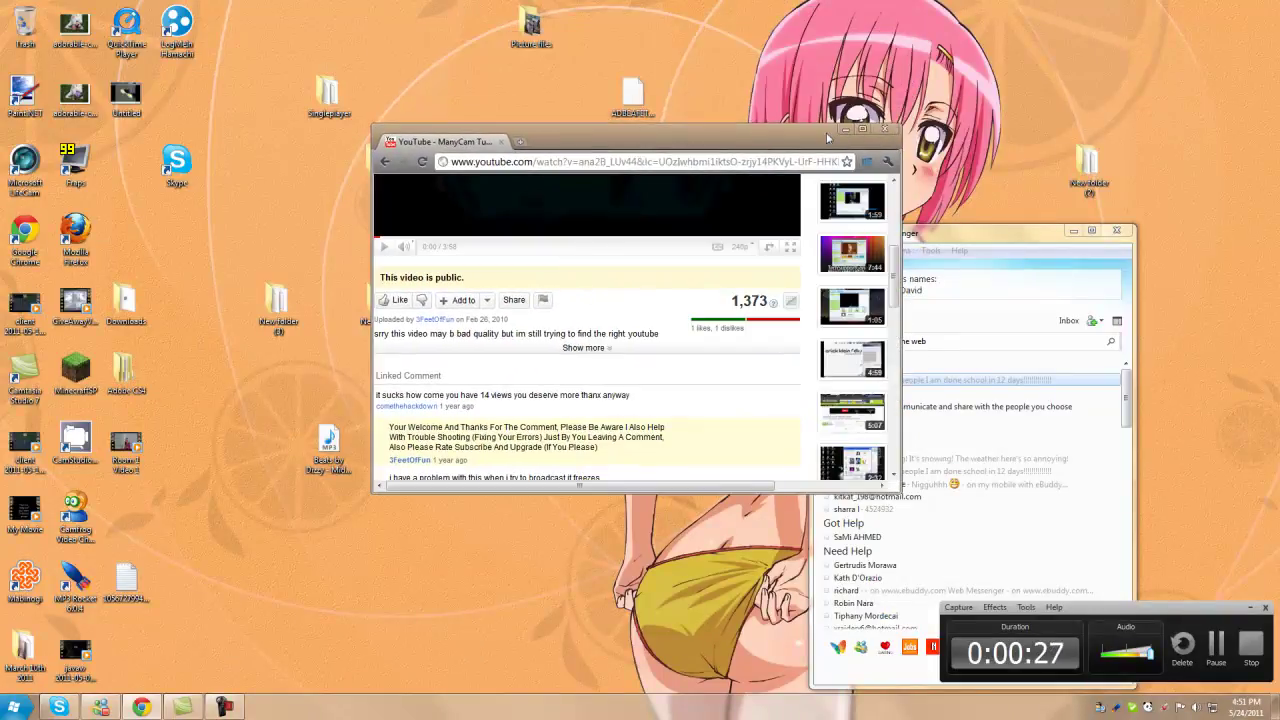
pyautogui.click(845, 131)
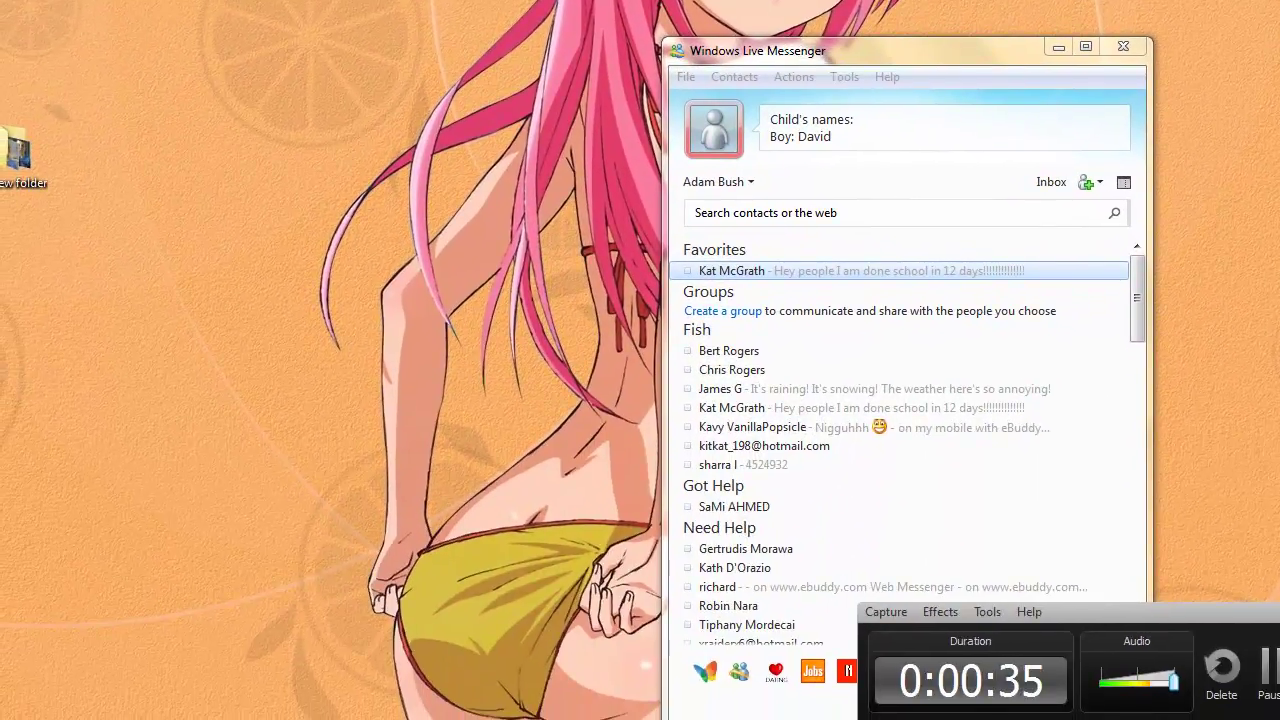
pyautogui.hotkey('alt', 'Tab')
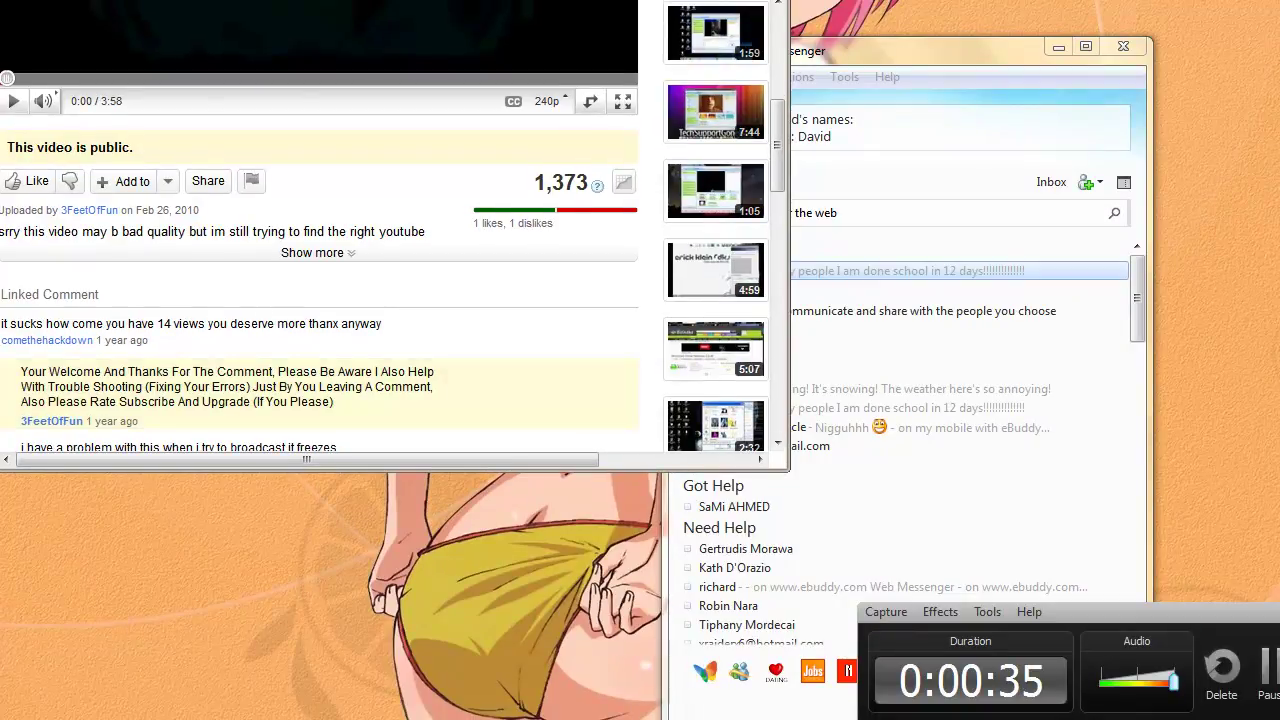
pyautogui.moveTo(900, 50); pyautogui.dragTo(810, 34)
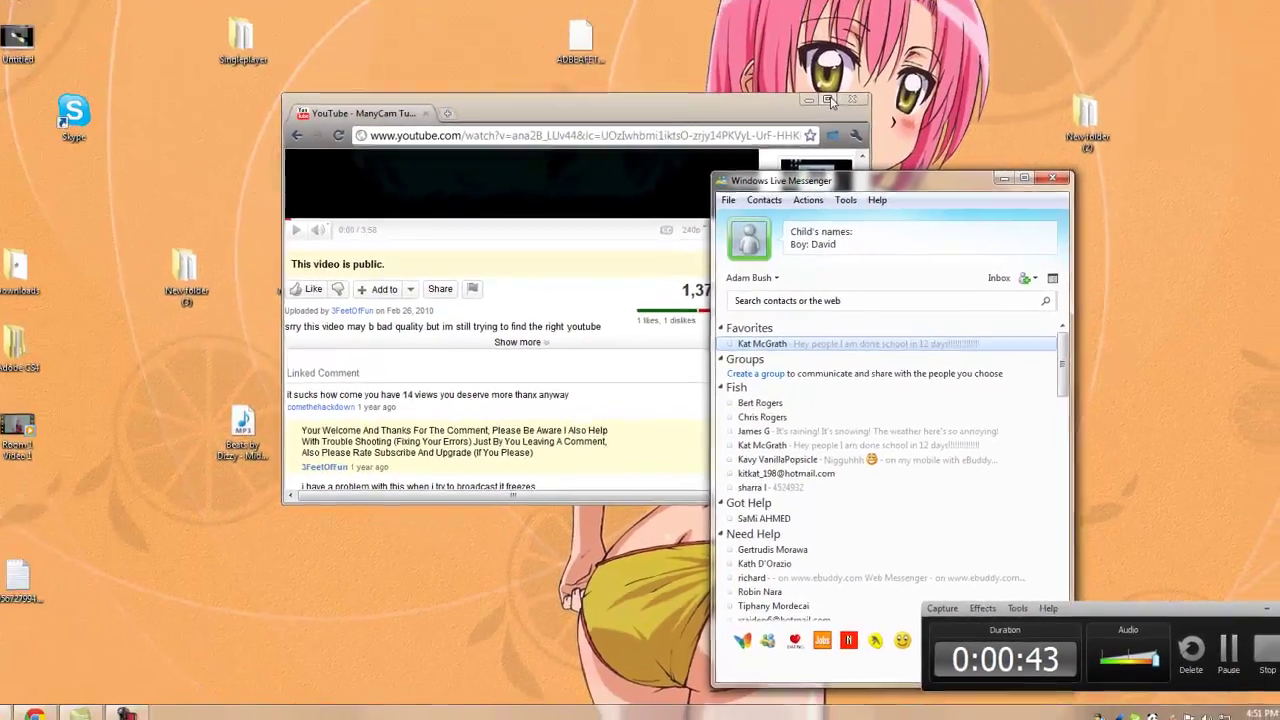
pyautogui.click(718, 101)
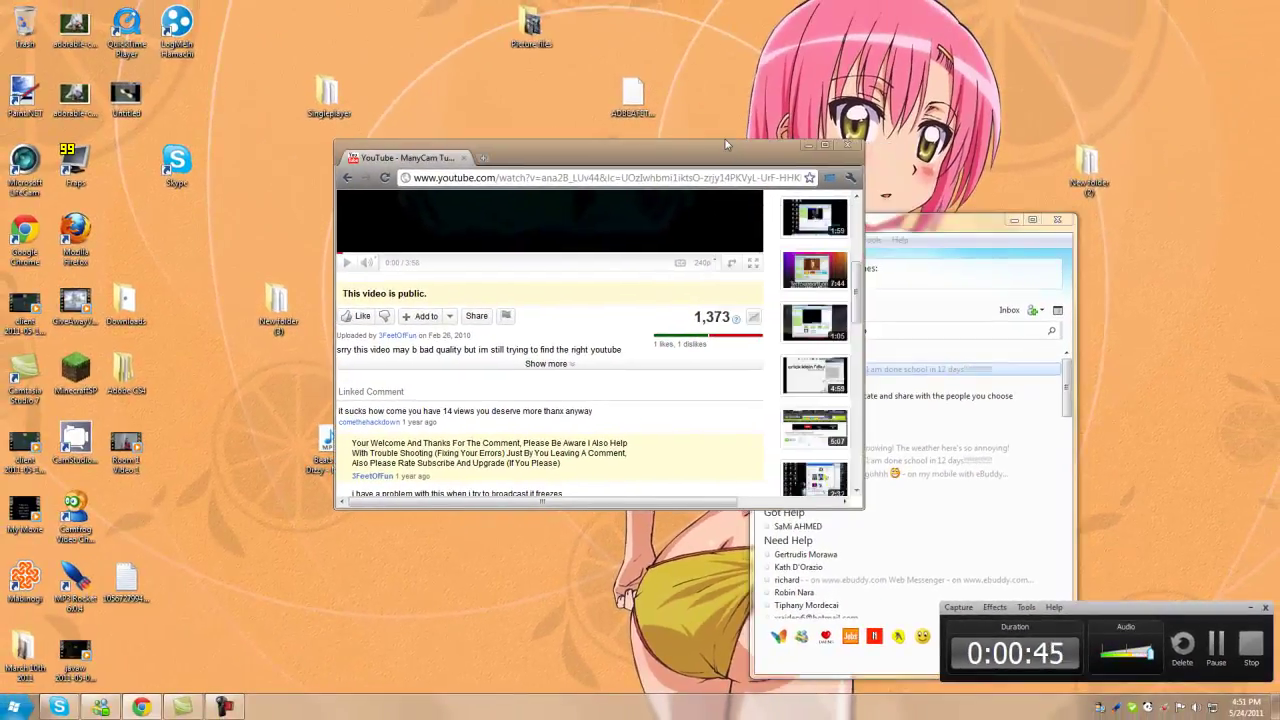
# Snap the YouTube browser window to the left half of the screen, and to the right half after that.
pyautogui.moveTo(726, 145); pyautogui.dragTo(452, 194)
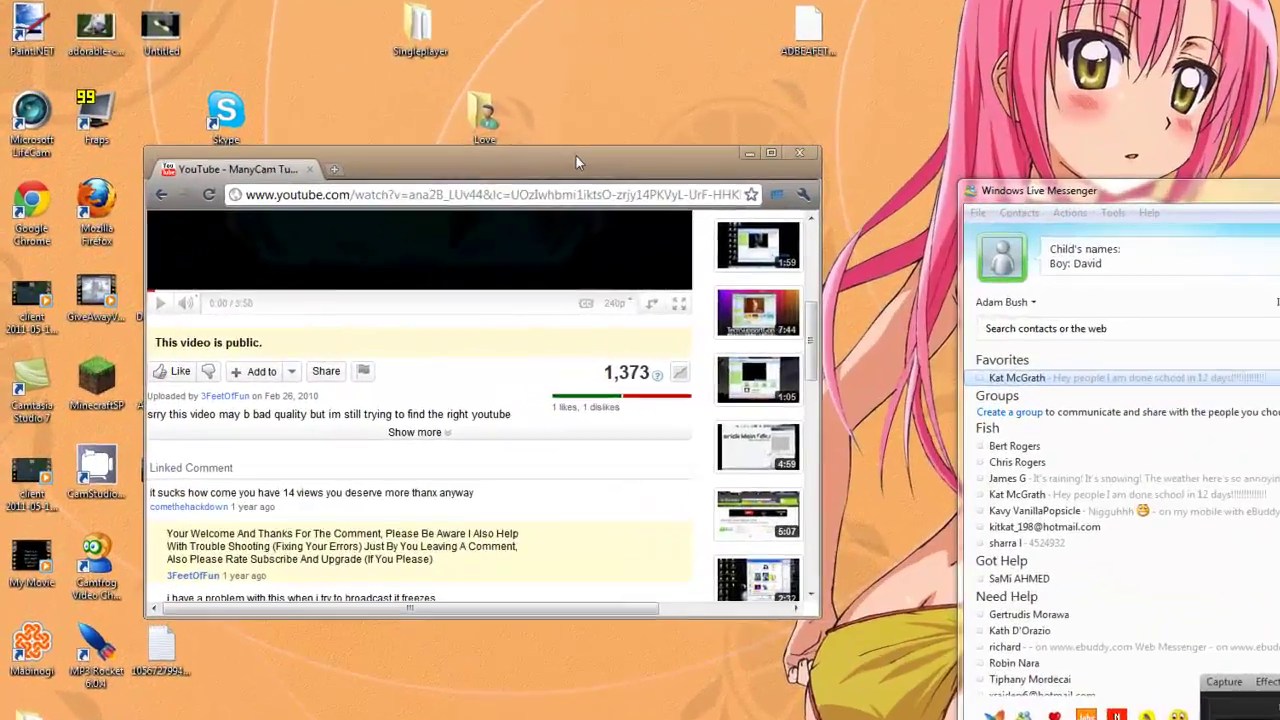
pyautogui.moveTo(575, 154); pyautogui.dragTo(27, 139)
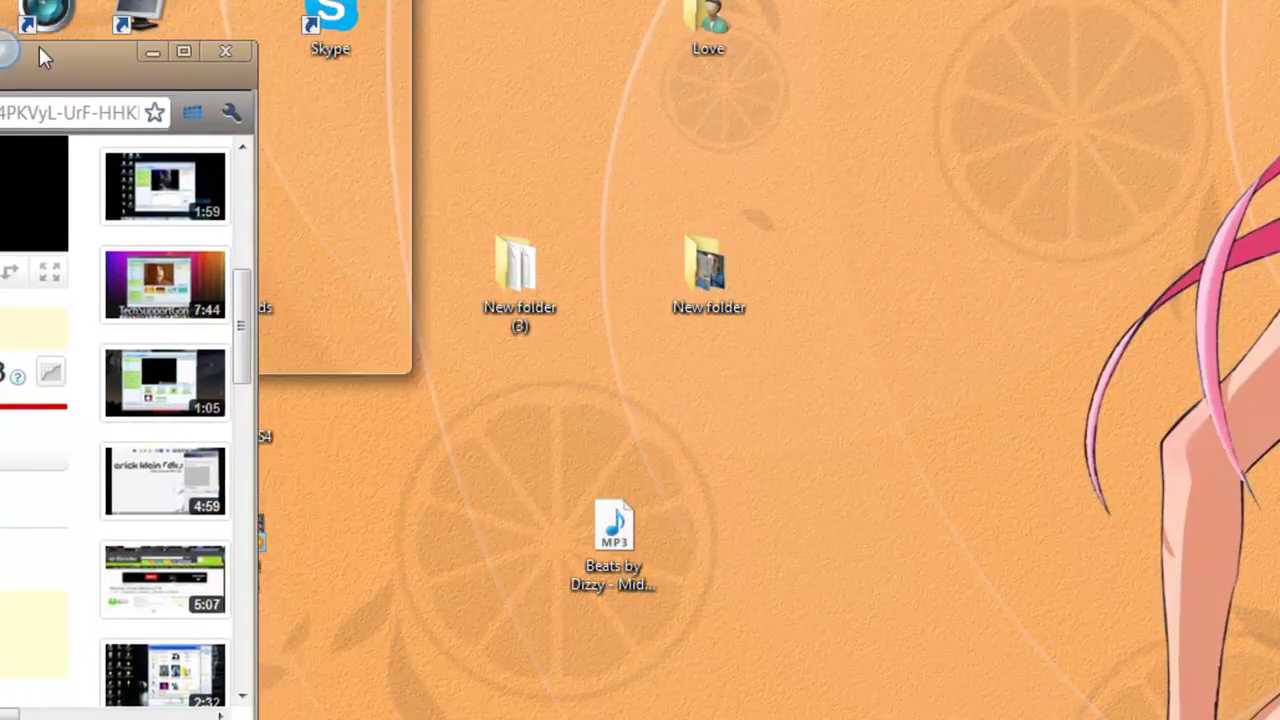
pyautogui.moveTo(39, 47); pyautogui.dragTo(2, 136)
pyautogui.press('super+Right')
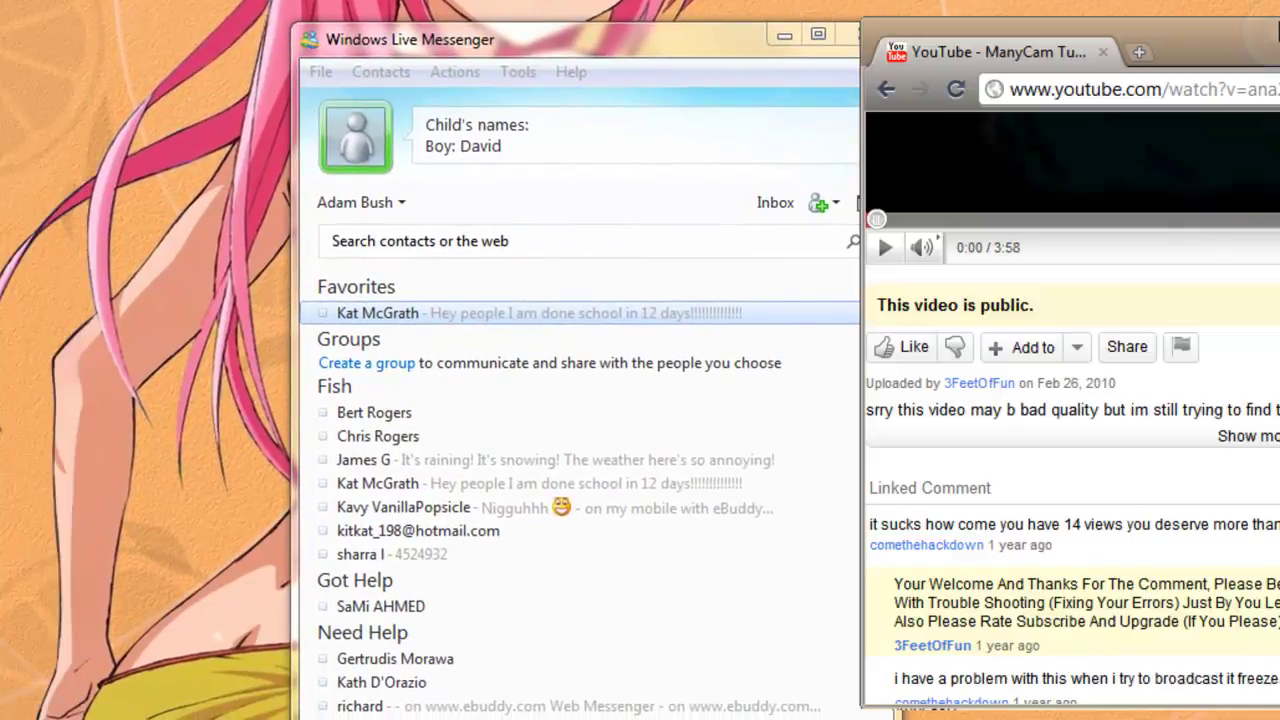
pyautogui.moveTo(1274, 38); pyautogui.dragTo(1279, 140)
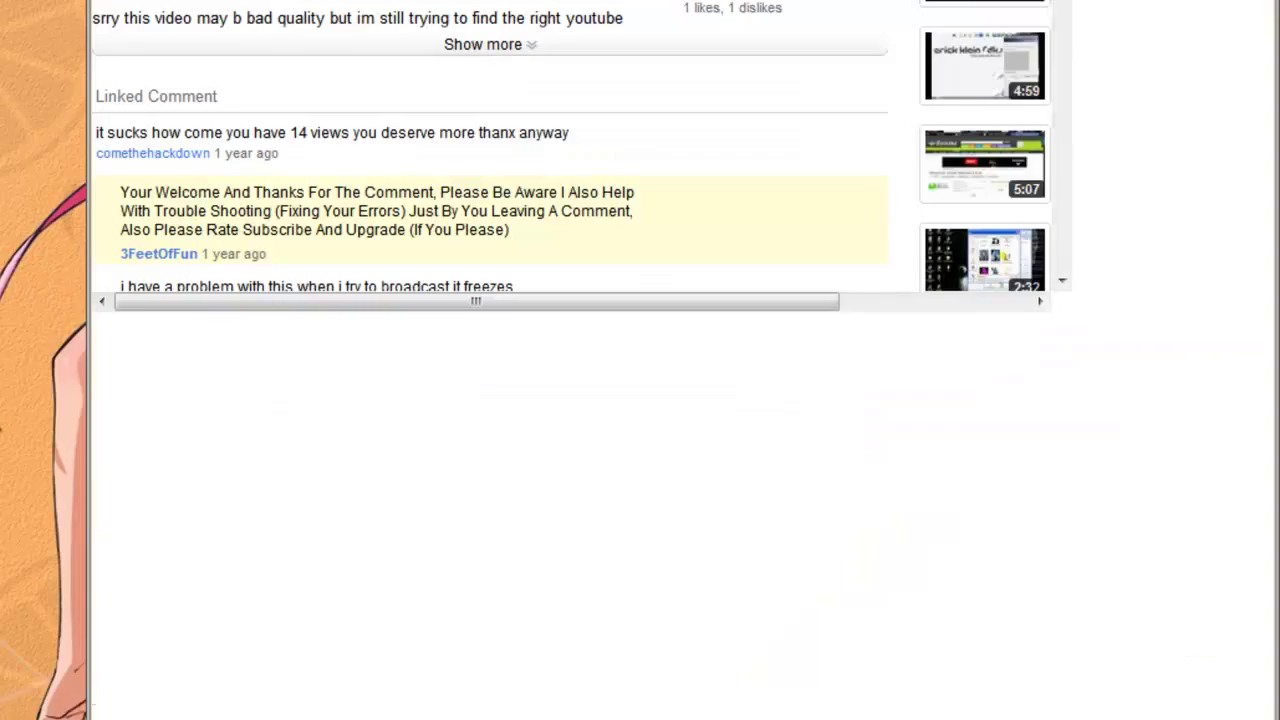
# Release the browser window from the right-half snap and maximize it by snapping it to the screen's upper edge.
pyautogui.moveTo(510, 5); pyautogui.dragTo(608, 134)
pyautogui.moveTo(604, 22); pyautogui.dragTo(600, 2)
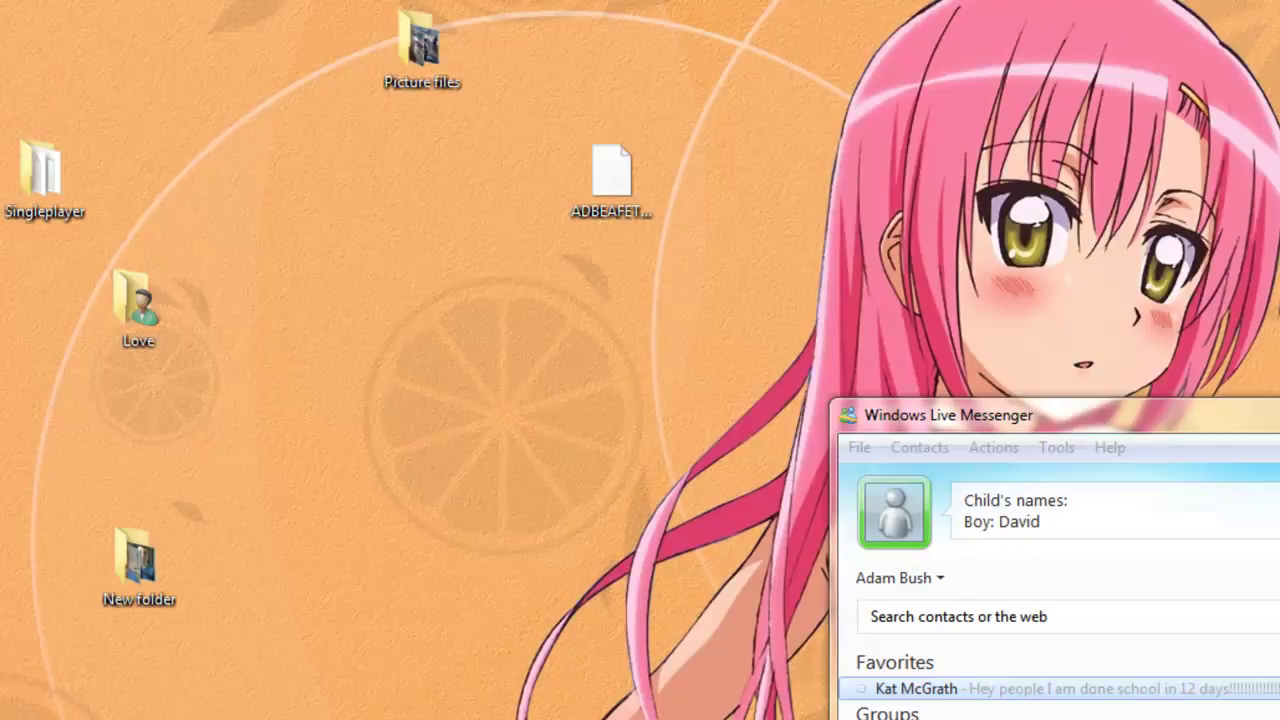
pyautogui.moveTo(456, 719); pyautogui.dragTo(452, 456)
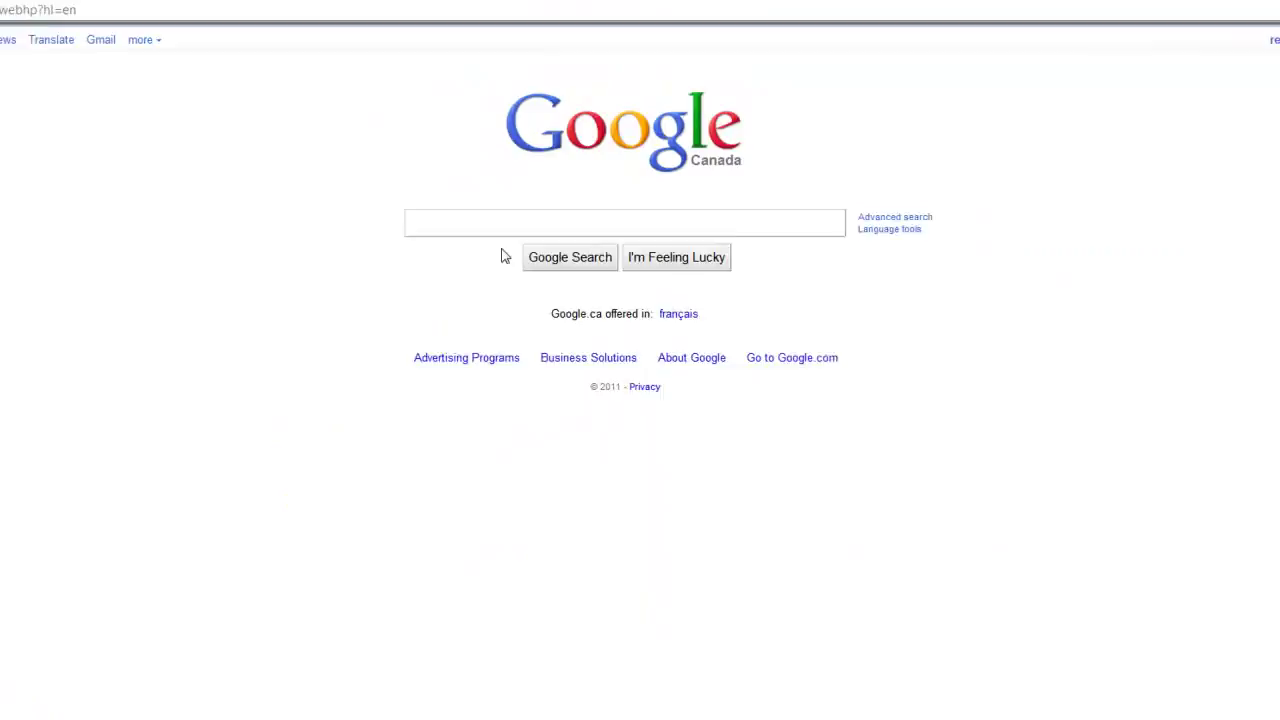
# Search Google for "aero snap" and look through the results.
pyautogui.write('ar')
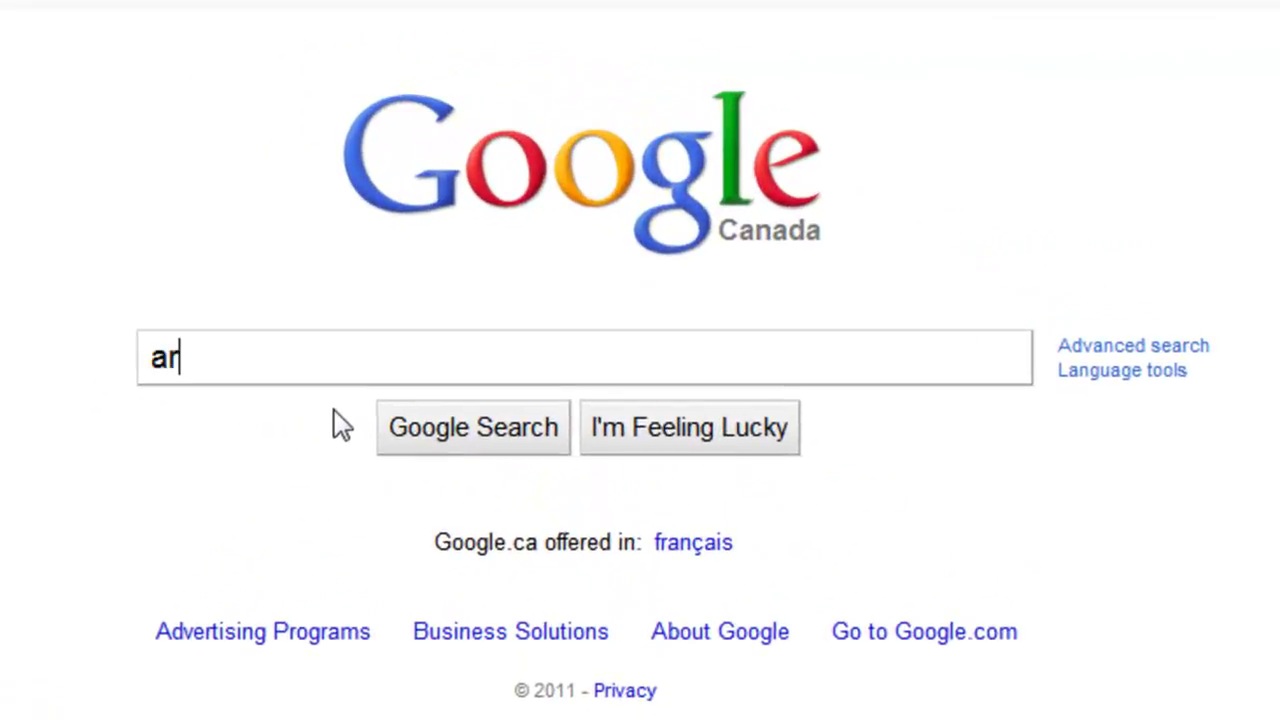
pyautogui.press('BackSpace')
pyautogui.write('ero ')
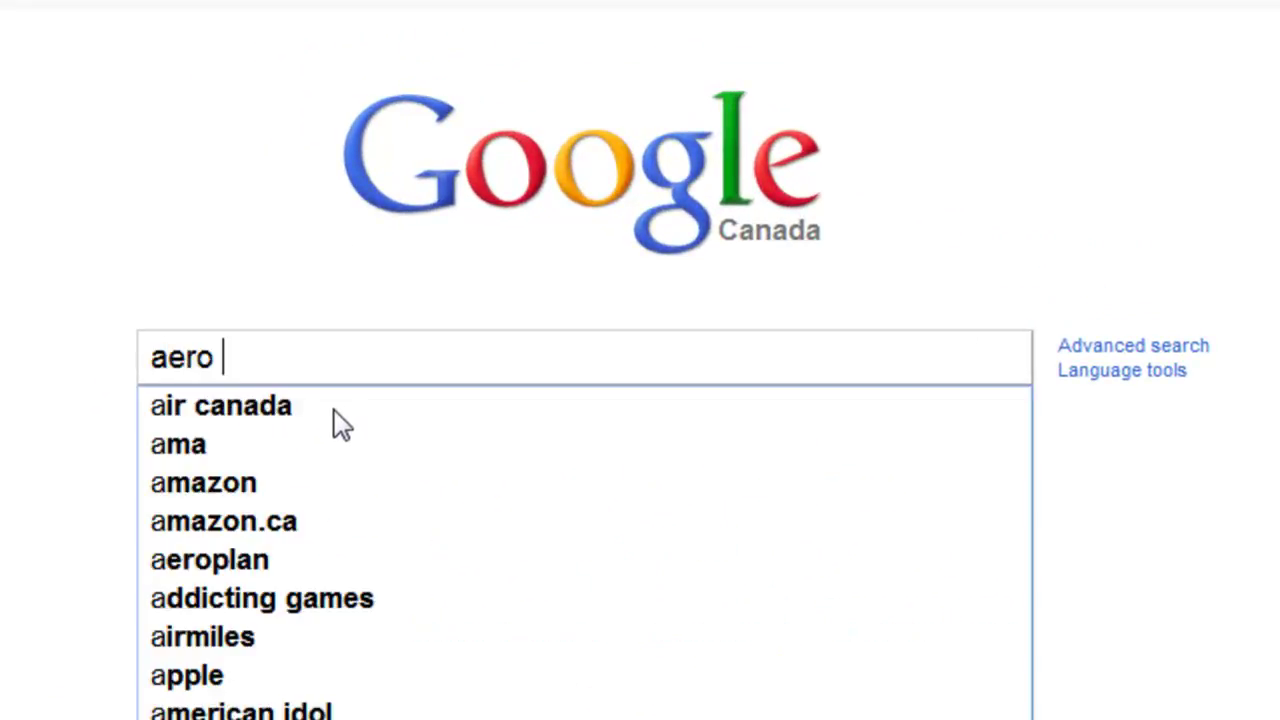
pyautogui.write('snap')
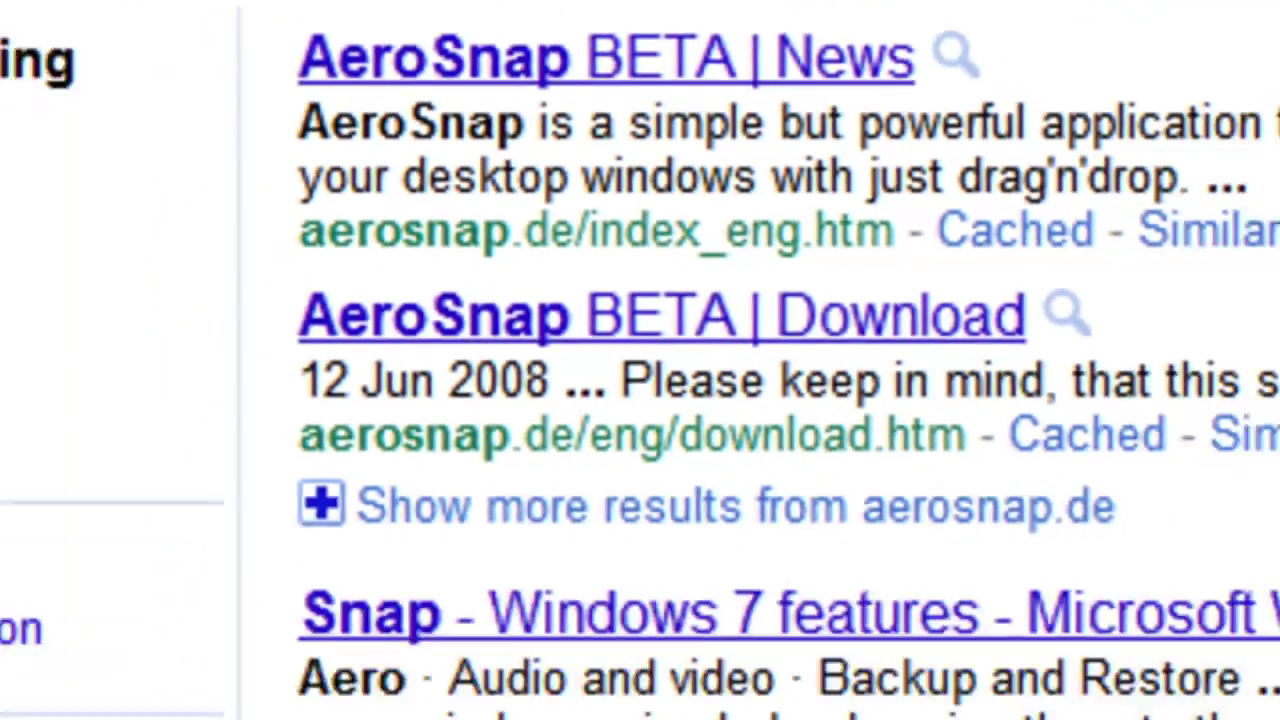
pyautogui.scroll(-3, 830, 360)
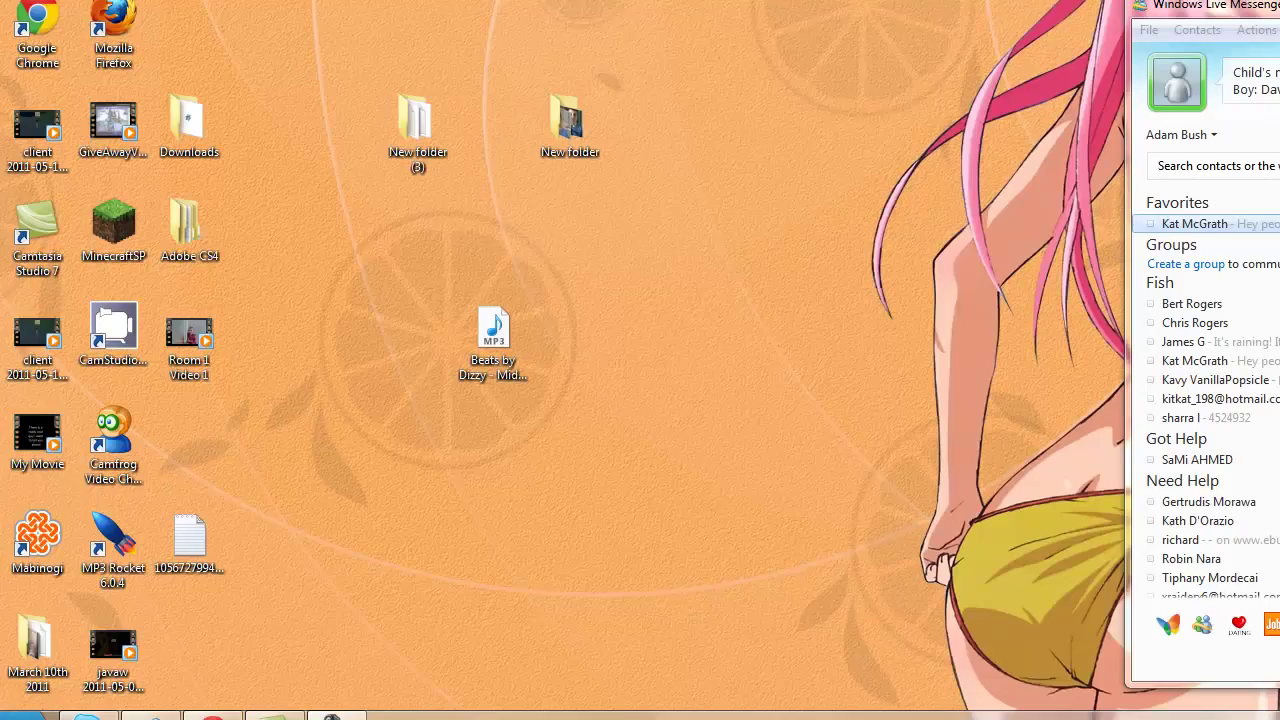
# Search the installed programs for "cmd" and open the Command Prompt as administrator.
pyautogui.click(22, 716)
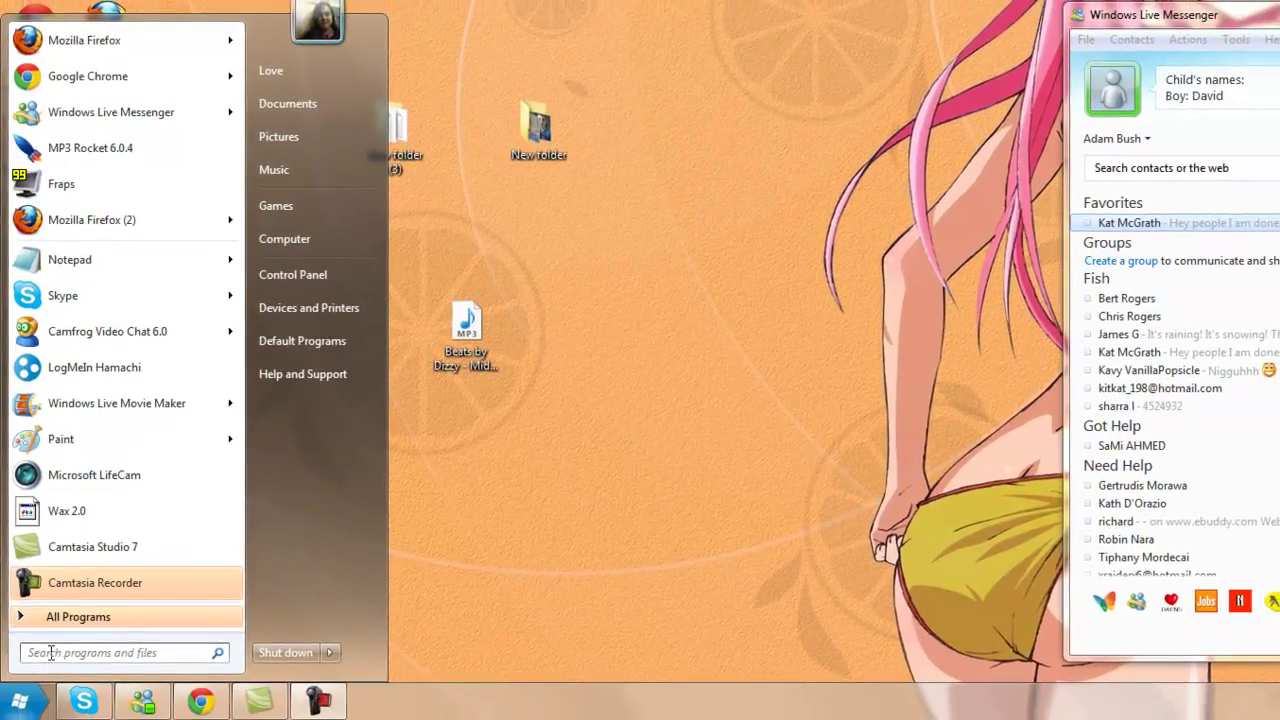
pyautogui.click(50, 652)
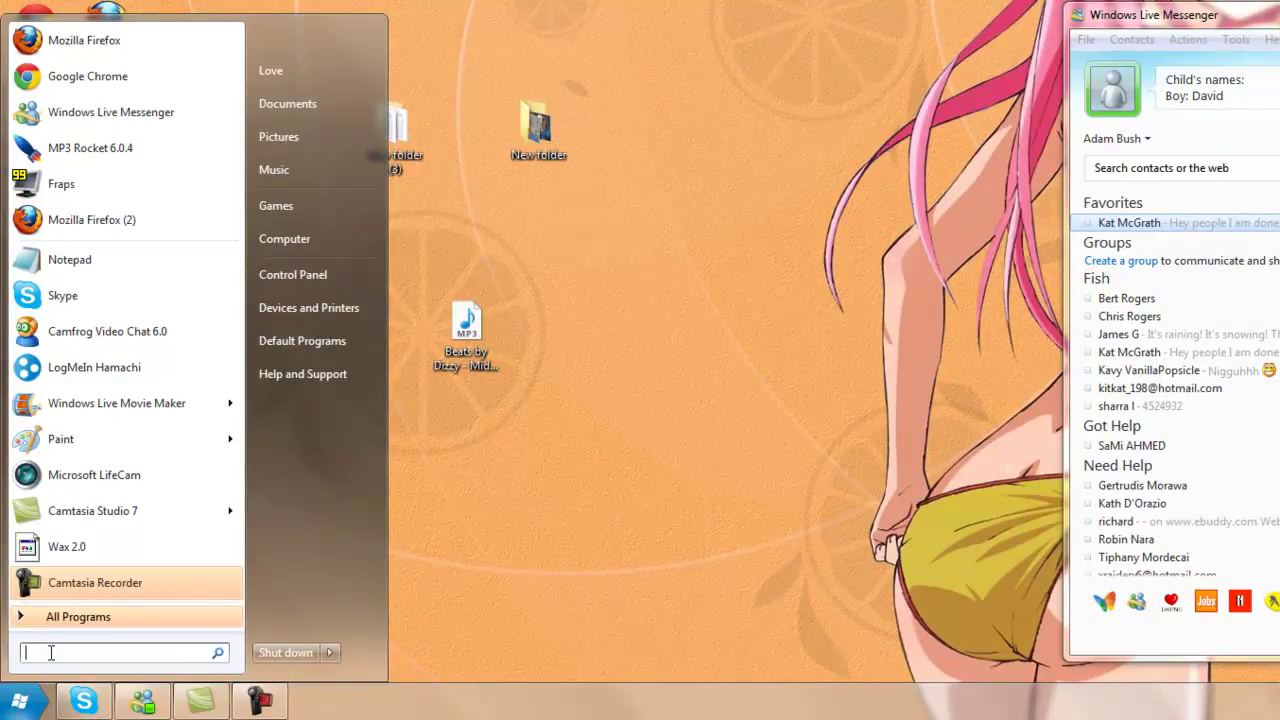
pyautogui.write('cmd')
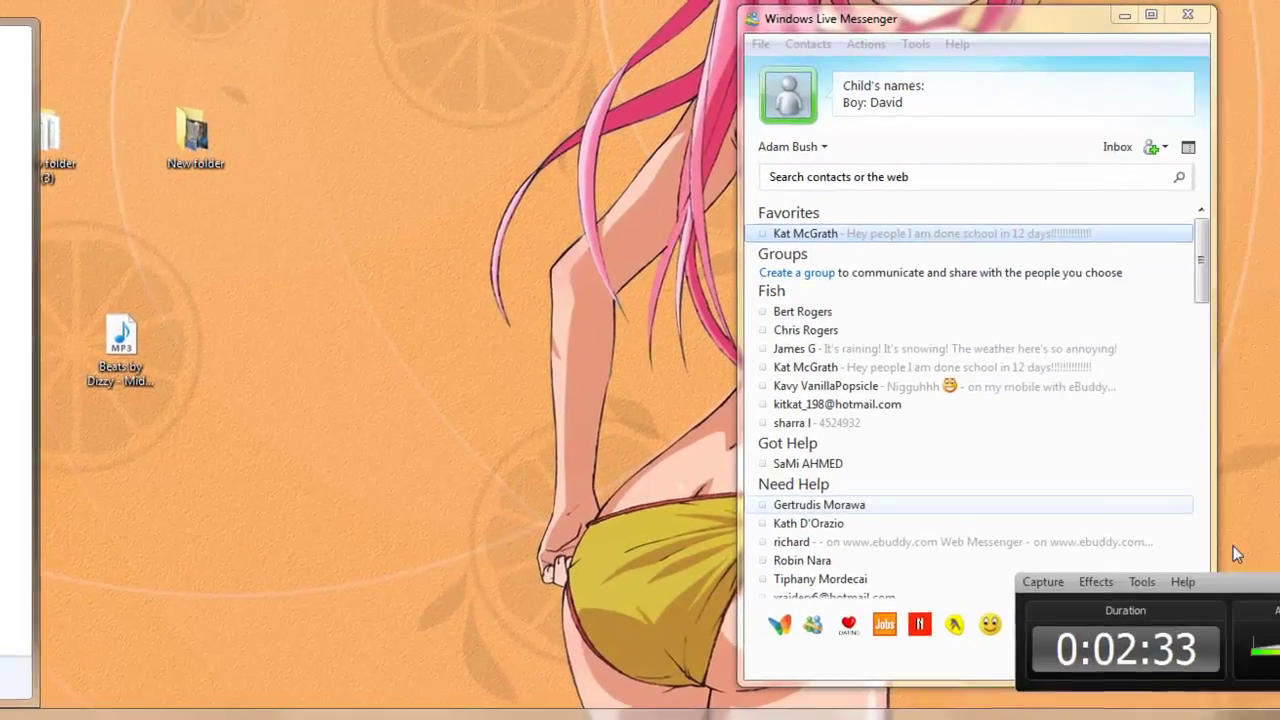
pyautogui.click(1185, 660)
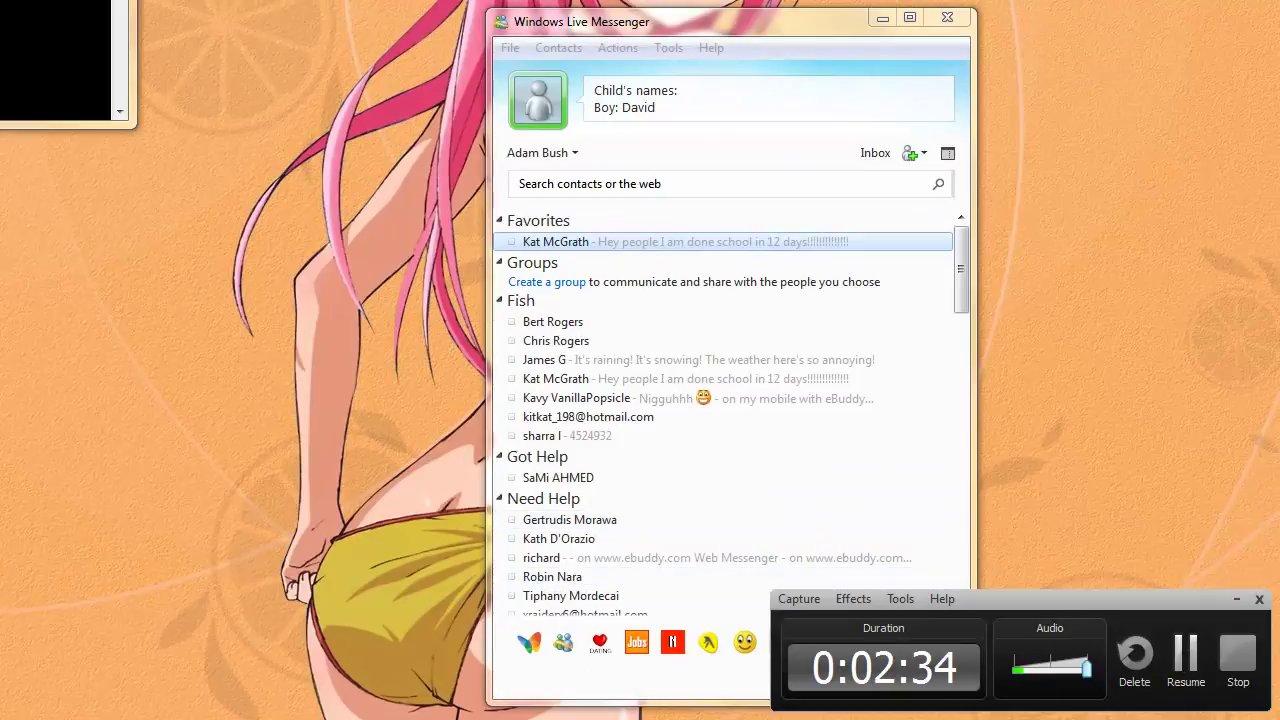
pyautogui.press('F9')
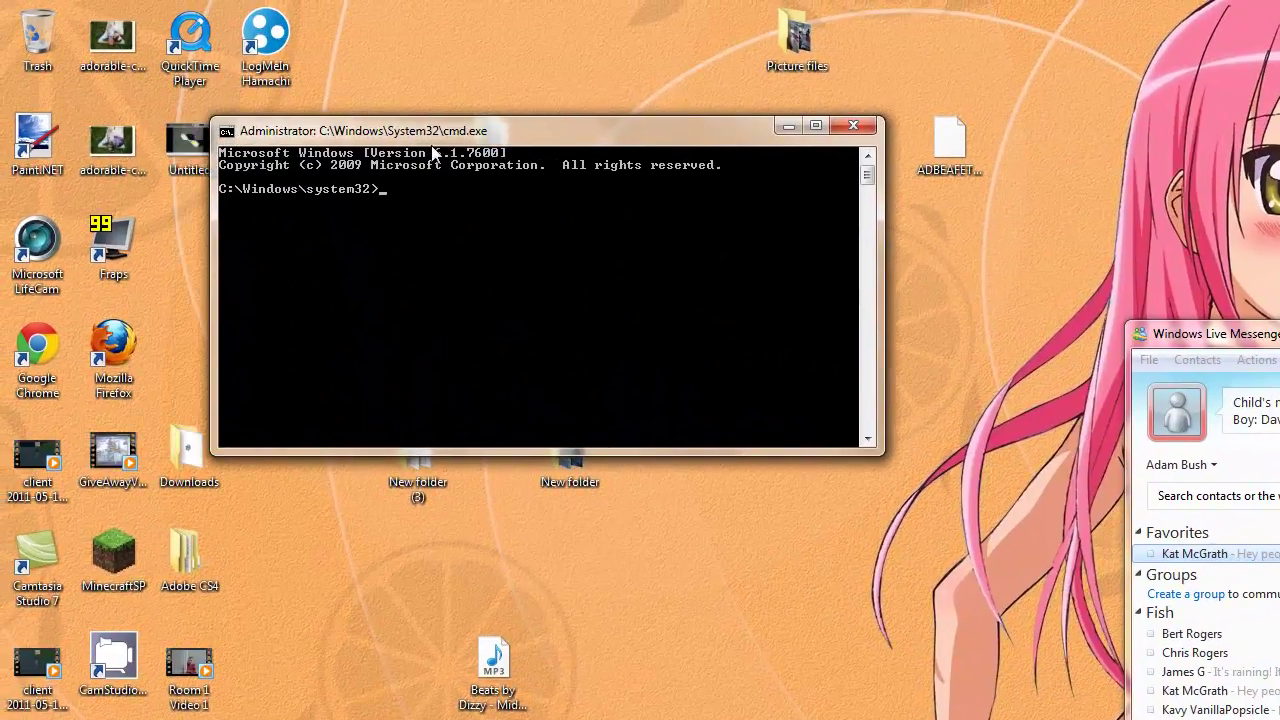
# Run the system file check command "sfc /scannow" in the administrator Command Prompt.
pyautogui.moveTo(432, 146); pyautogui.dragTo(437, 146)
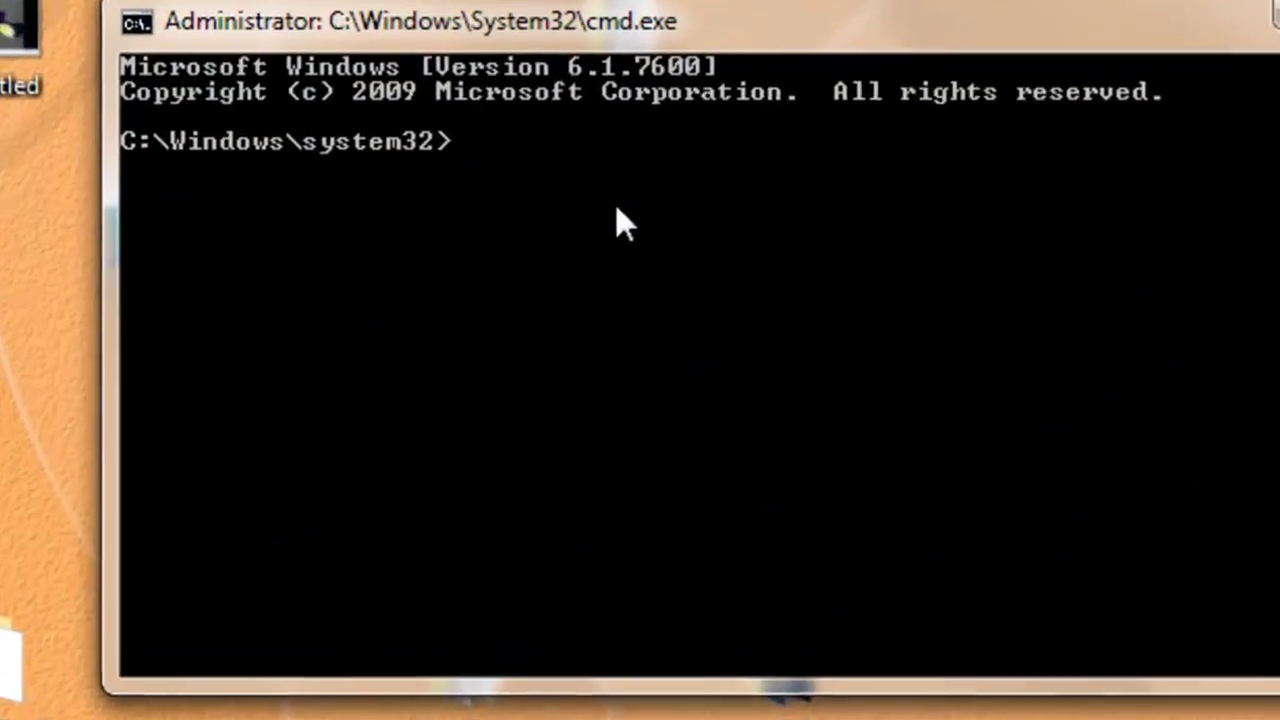
pyautogui.write('sfc')
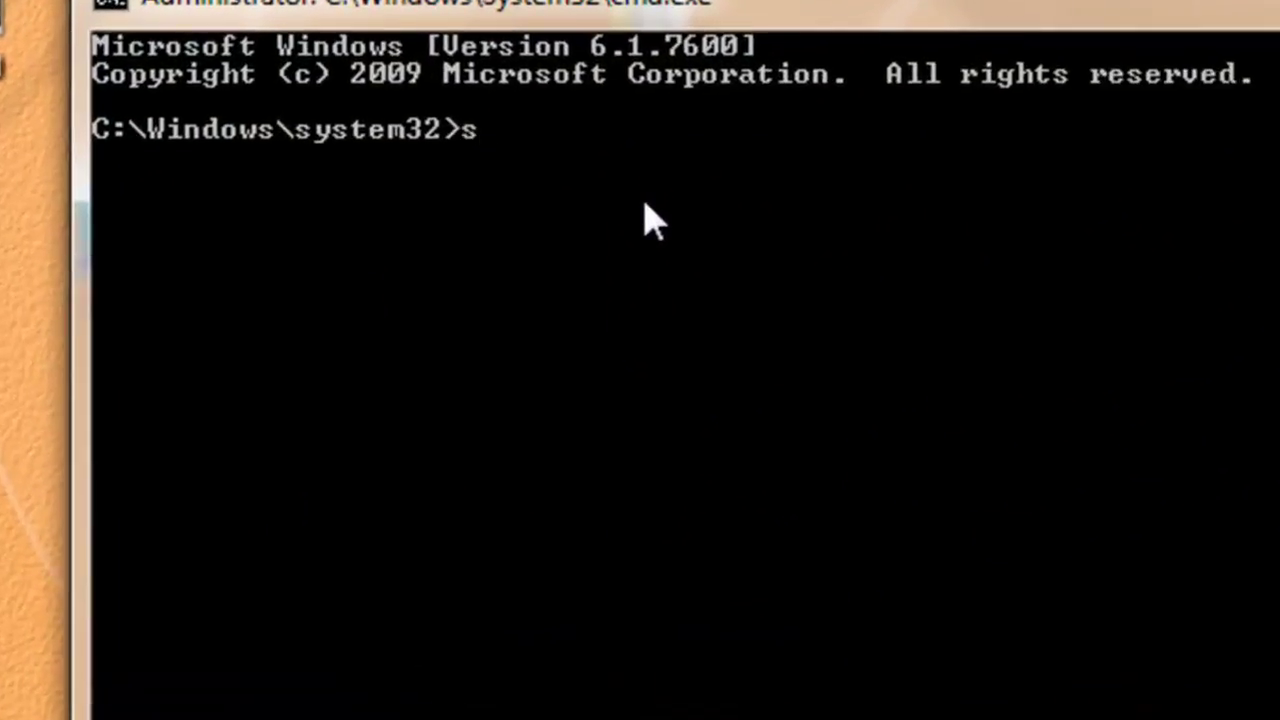
pyautogui.write(' /scannow')
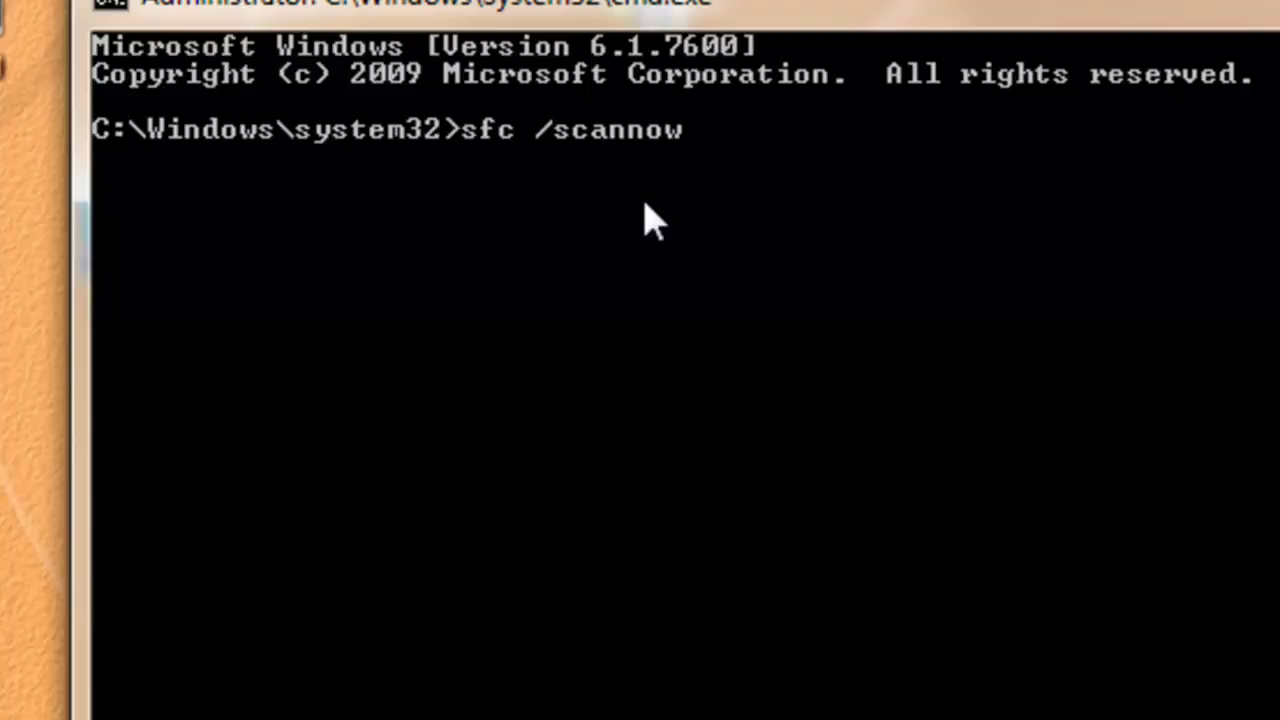
pyautogui.press('Return')
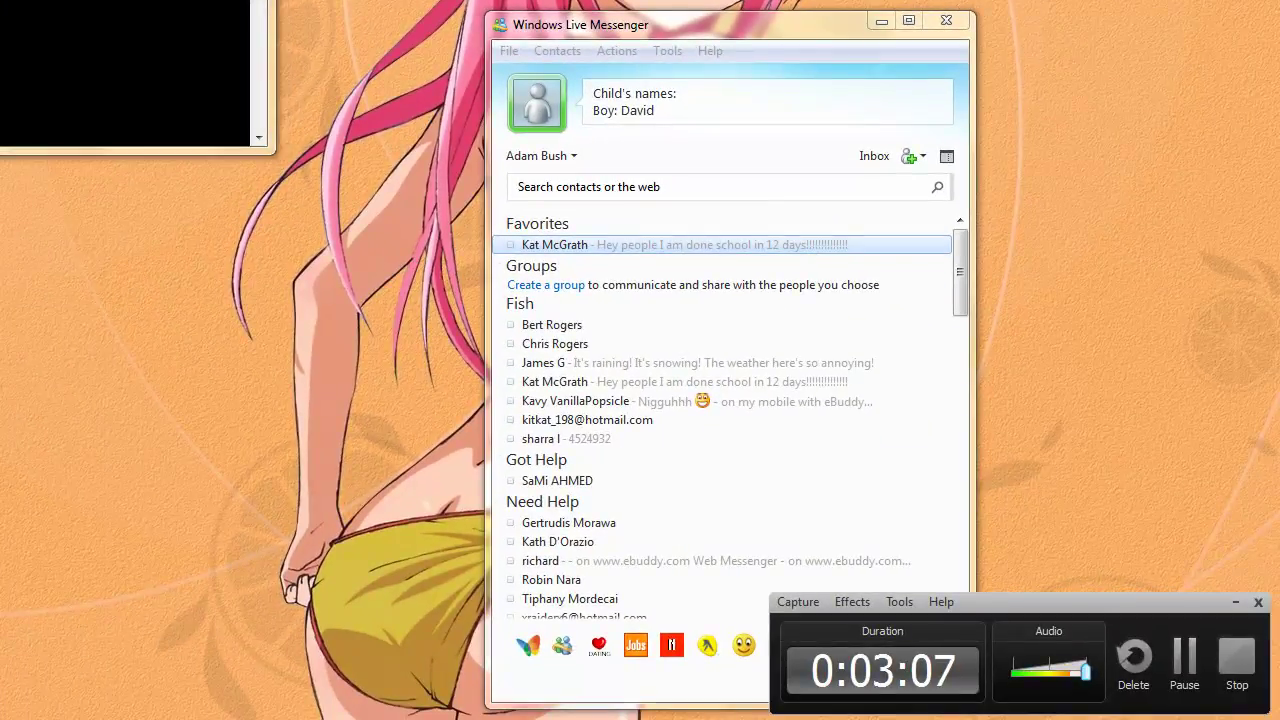
# Try to snap the Windows Live Messenger window to the left half of the screen, and close the Command Prompt window.
pyautogui.click(655, 25)
pyautogui.moveTo(655, 25); pyautogui.dragTo(602, 25)
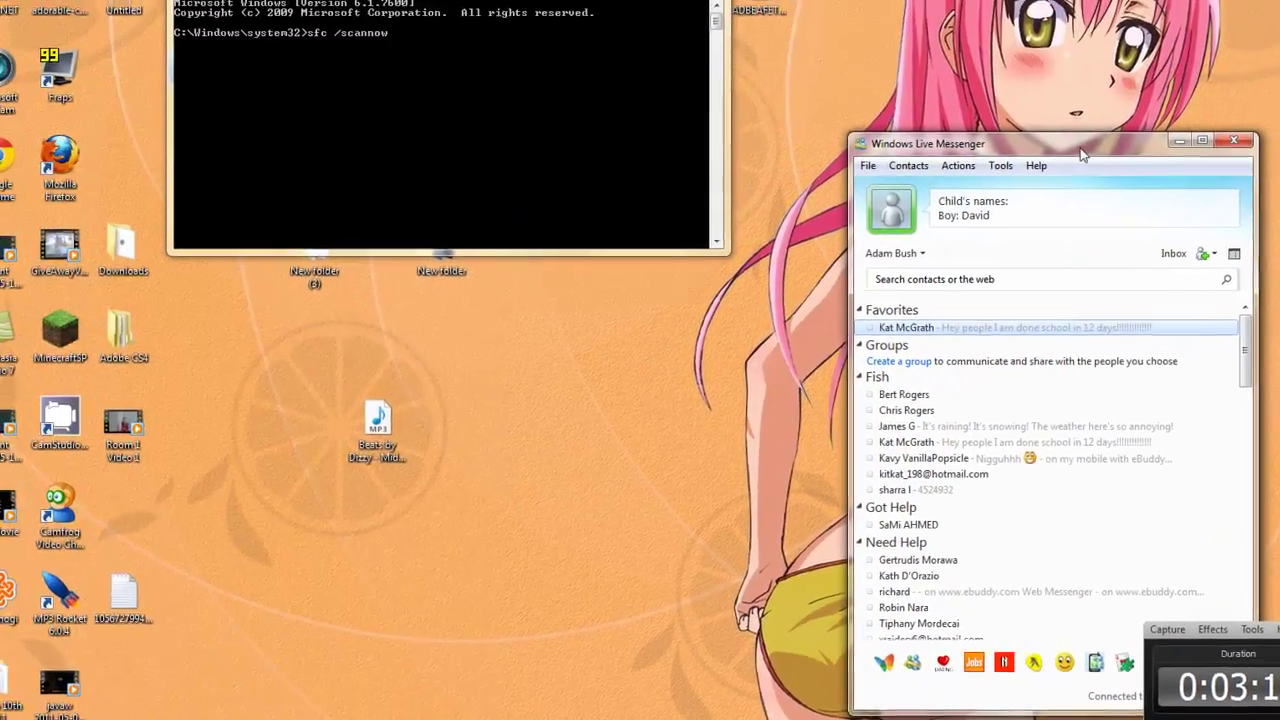
pyautogui.moveTo(824, 69); pyautogui.dragTo(0, 28)
pyautogui.moveTo(1, 118); pyautogui.dragTo(0, 141)
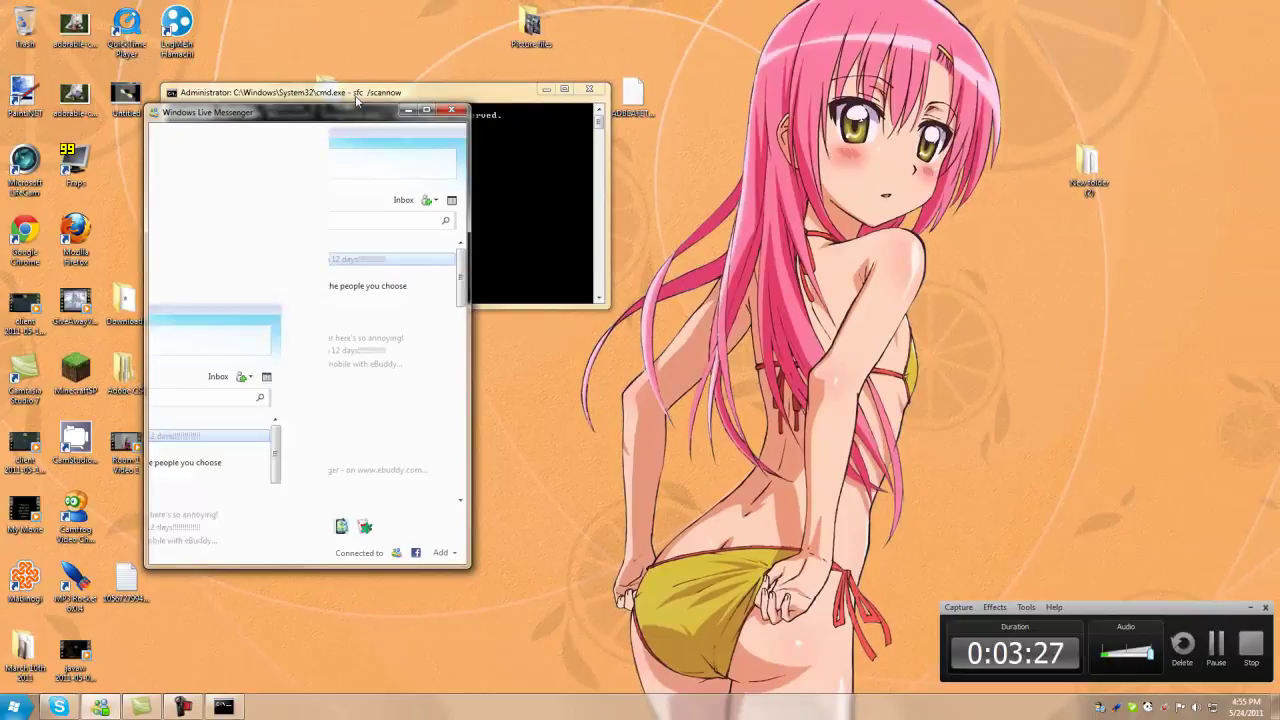
pyautogui.click(592, 91)
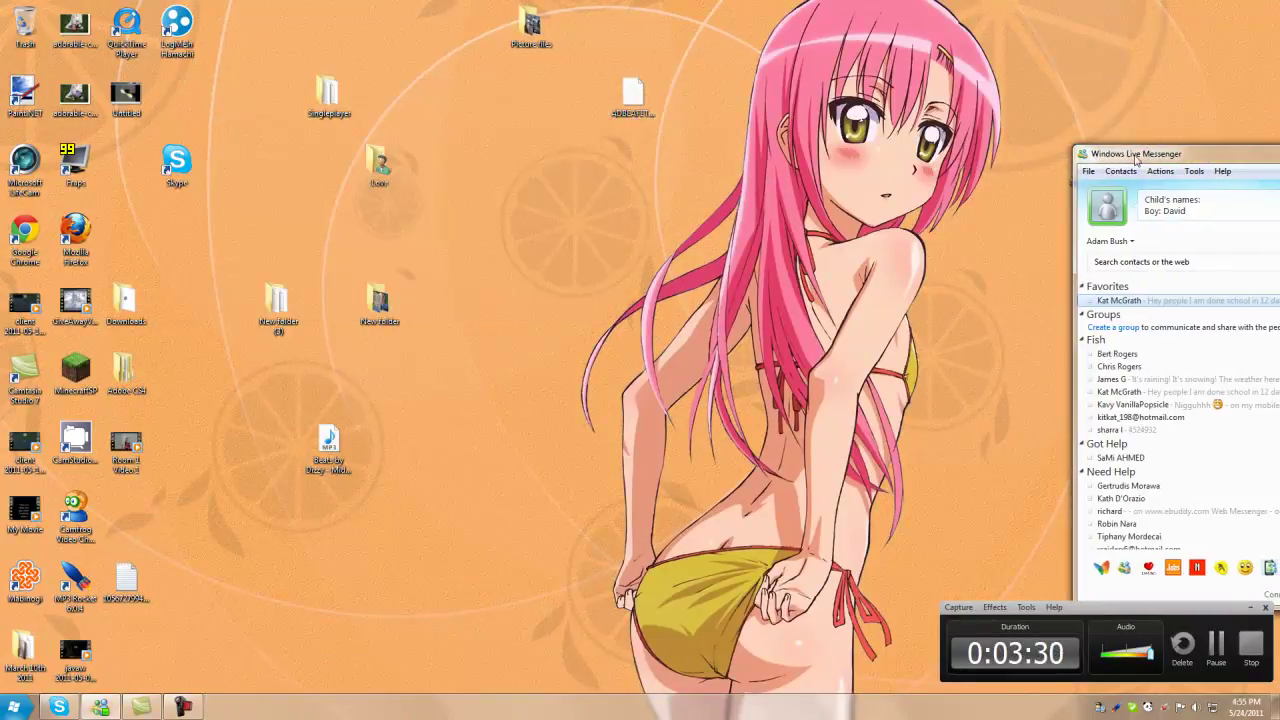
# Snap the Windows Live Messenger window to the right half of the screen, maximize it at the upper edge, and clear it from the desktop.
pyautogui.moveTo(1152, 160); pyautogui.dragTo(1278, 127)
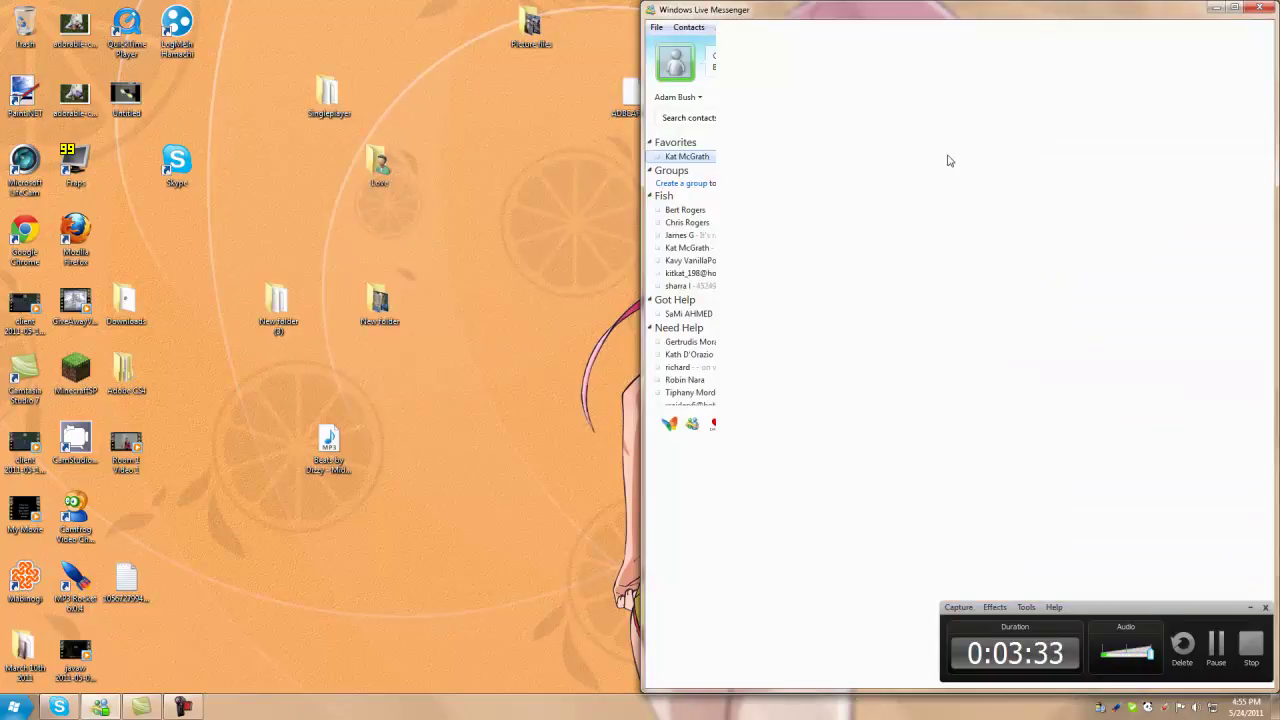
pyautogui.moveTo(950, 160); pyautogui.dragTo(906, 171)
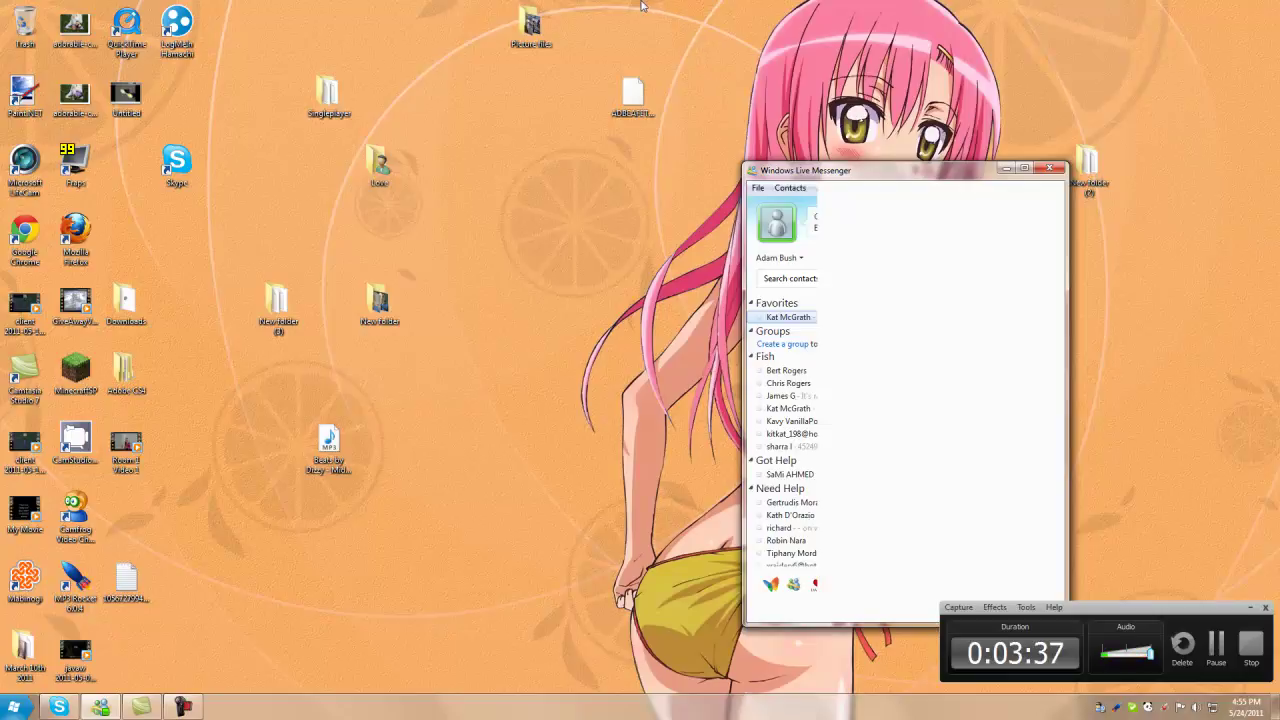
pyautogui.moveTo(642, 4); pyautogui.dragTo(640, 2)
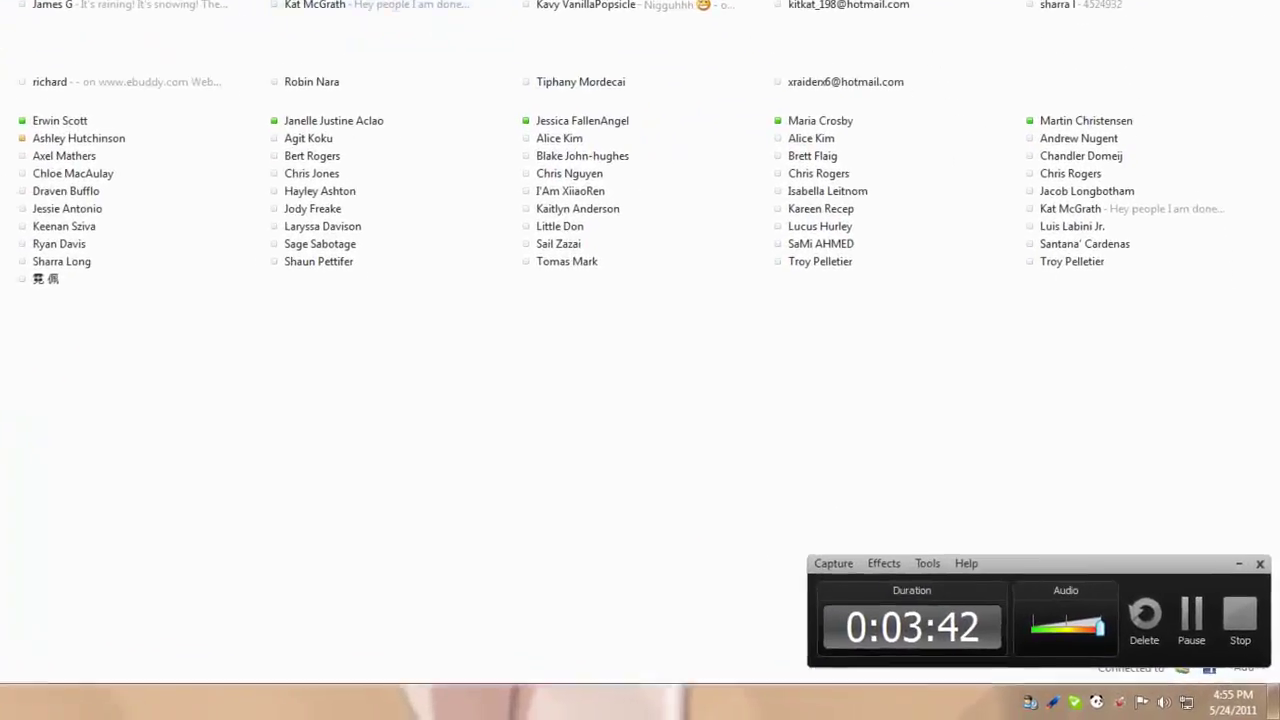
pyautogui.press('super+d')
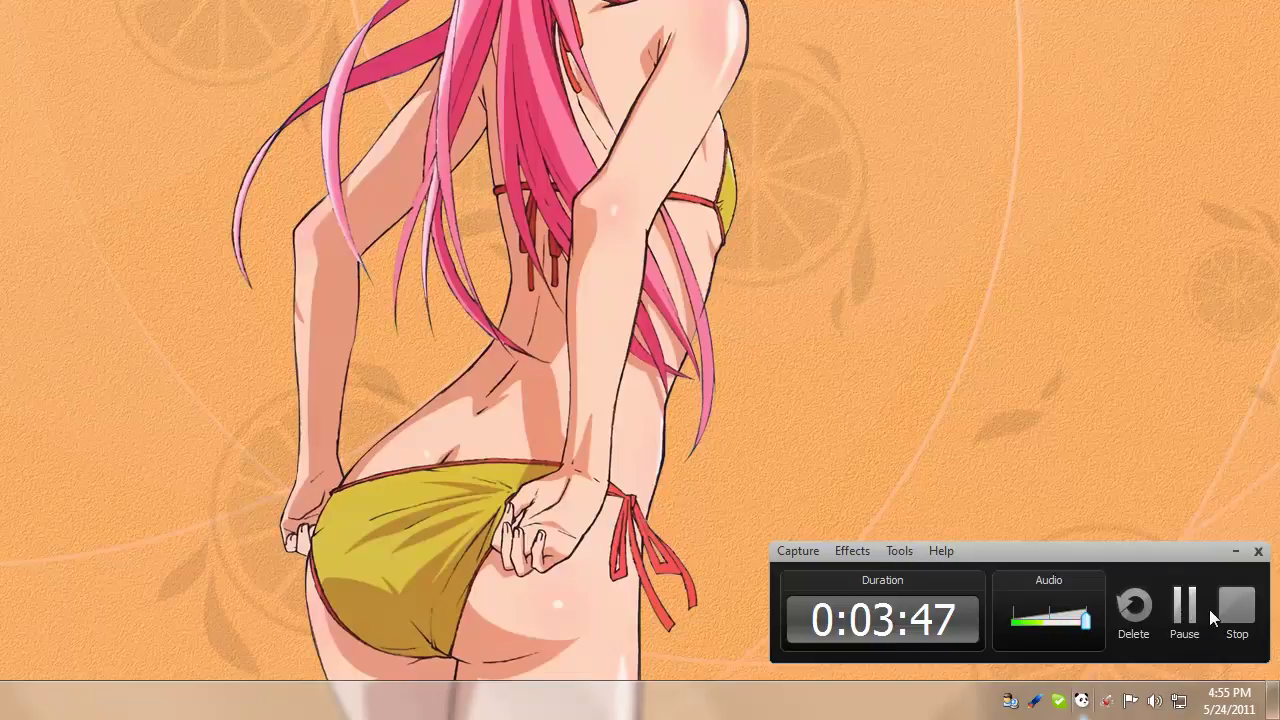
pyautogui.moveTo(982, 619); pyautogui.dragTo(911, 598)
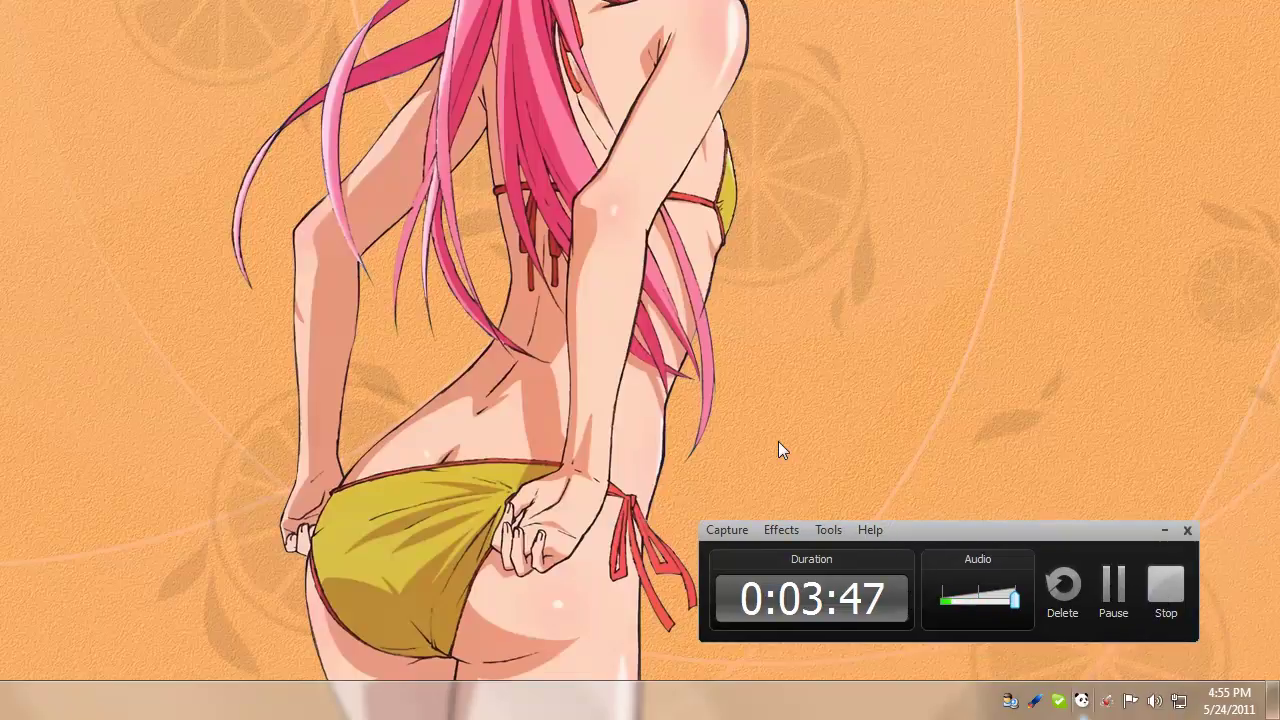